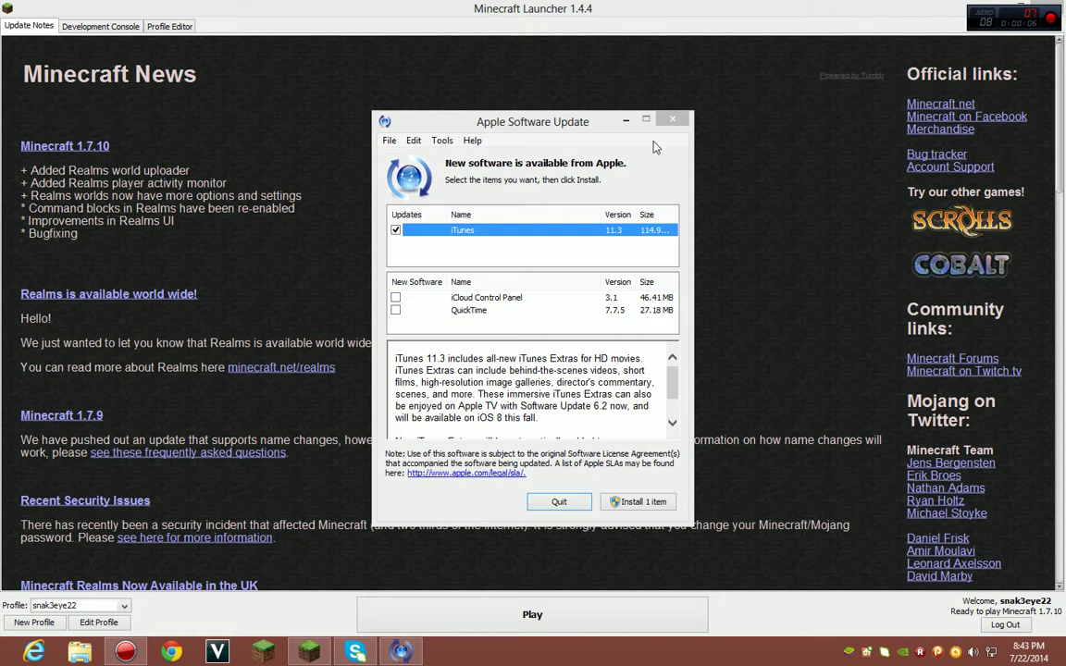
{"action": "left_click", "coordinate": [559, 503]}
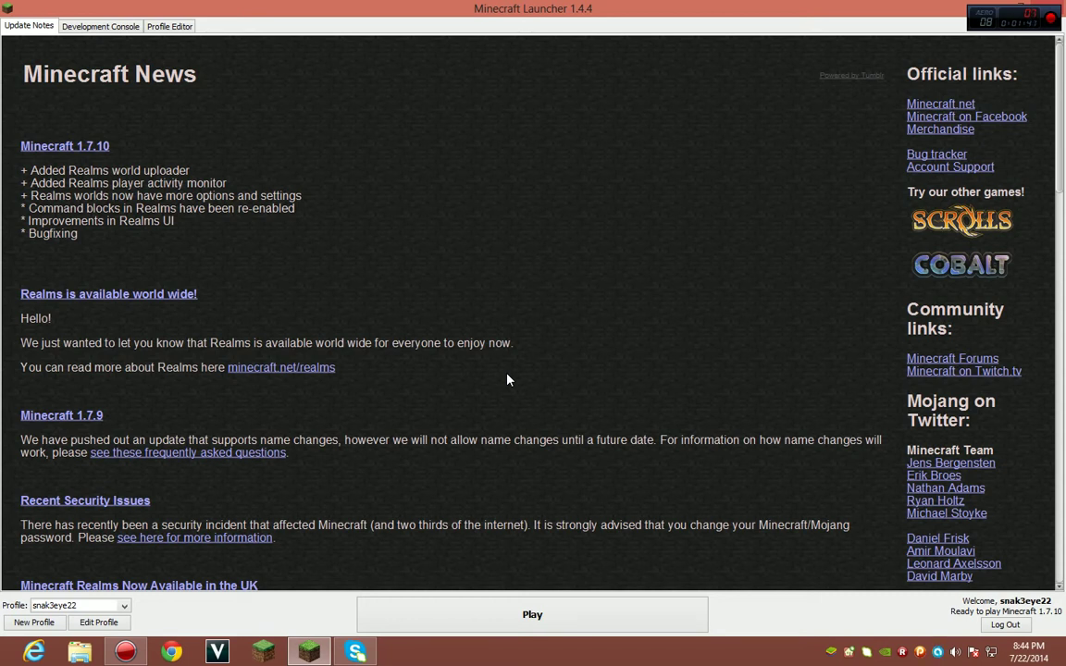
- Launch Minecraft 1.7.10 from the launcher and let it load to the title screen
{"action": "left_click", "coordinate": [518, 614]}
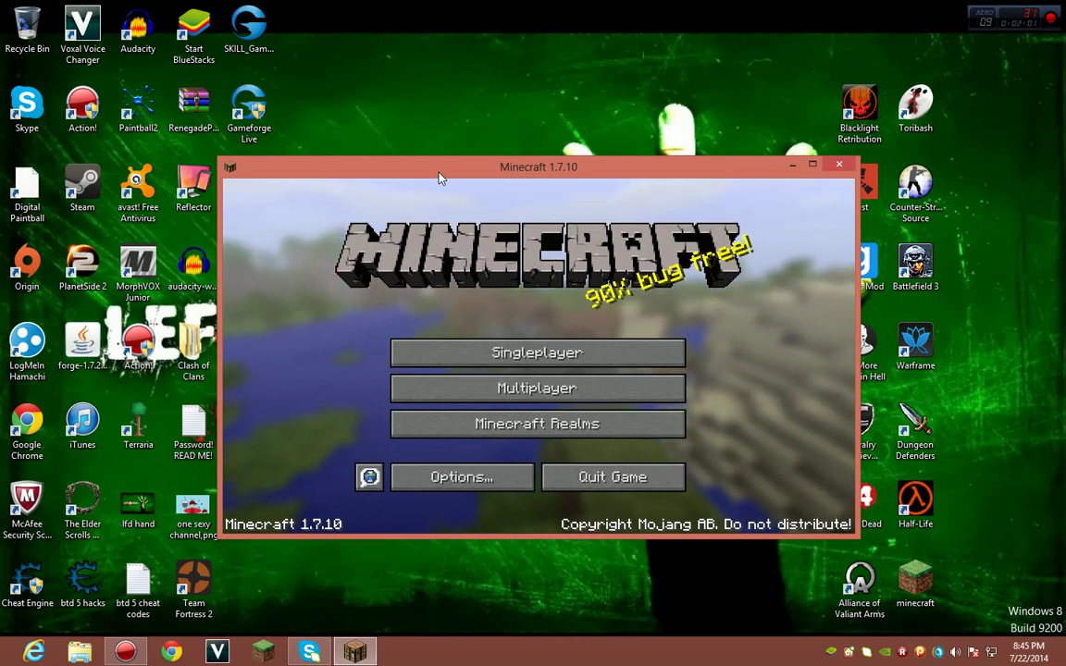
- Maximize the Minecraft window, then open and close Options to return to the title menu
{"action": "left_click", "coordinate": [813, 166]}
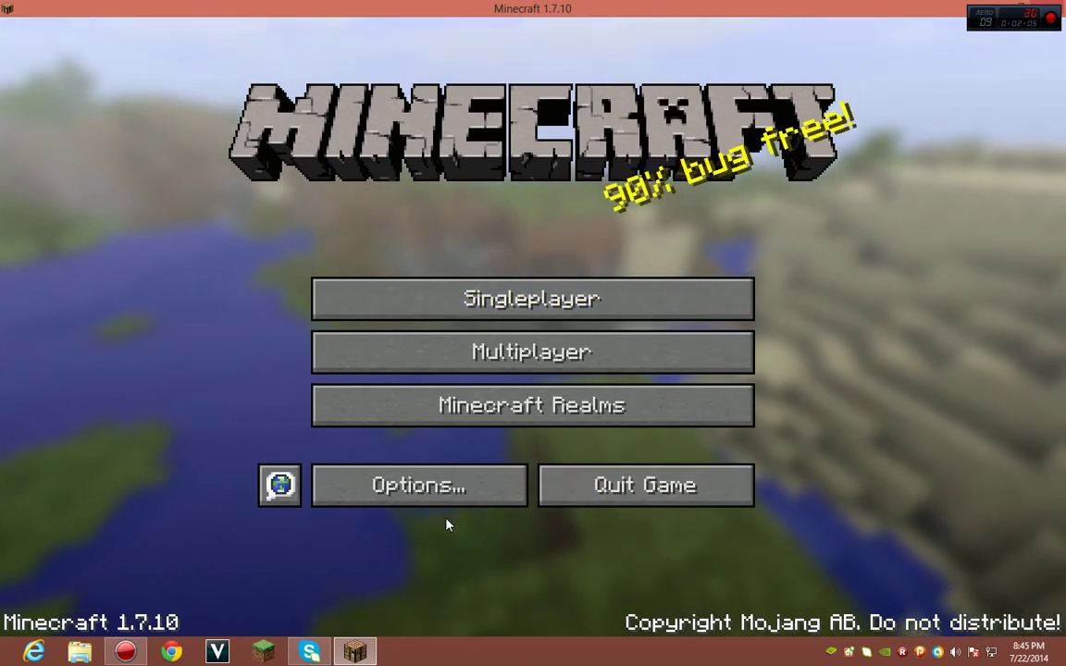
{"action": "left_click", "coordinate": [445, 485]}
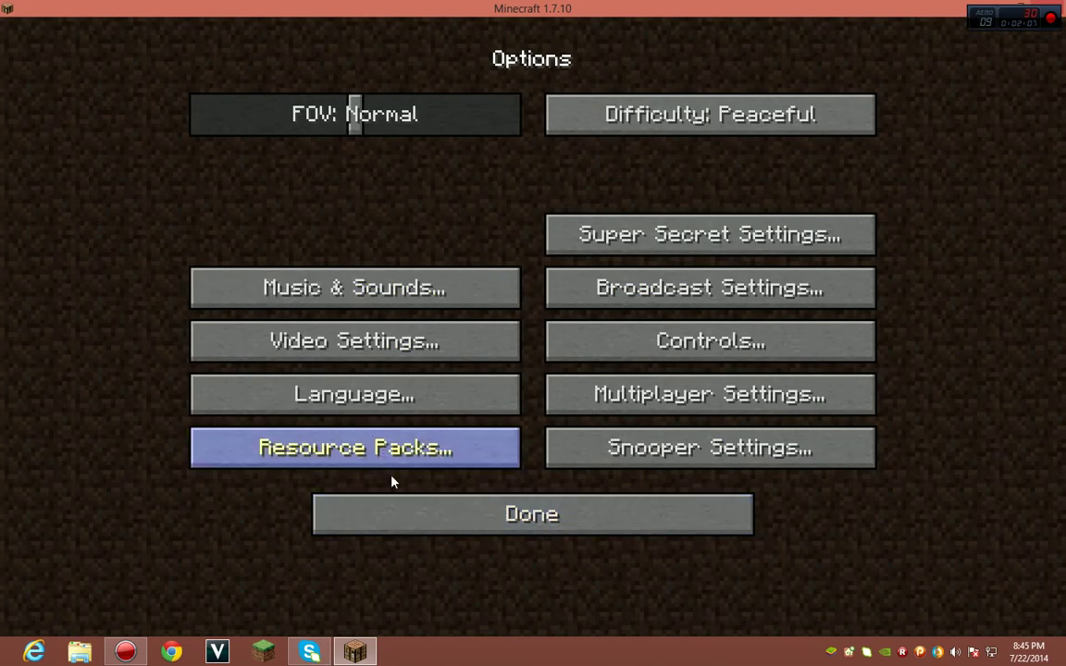
{"action": "left_click", "coordinate": [444, 514]}
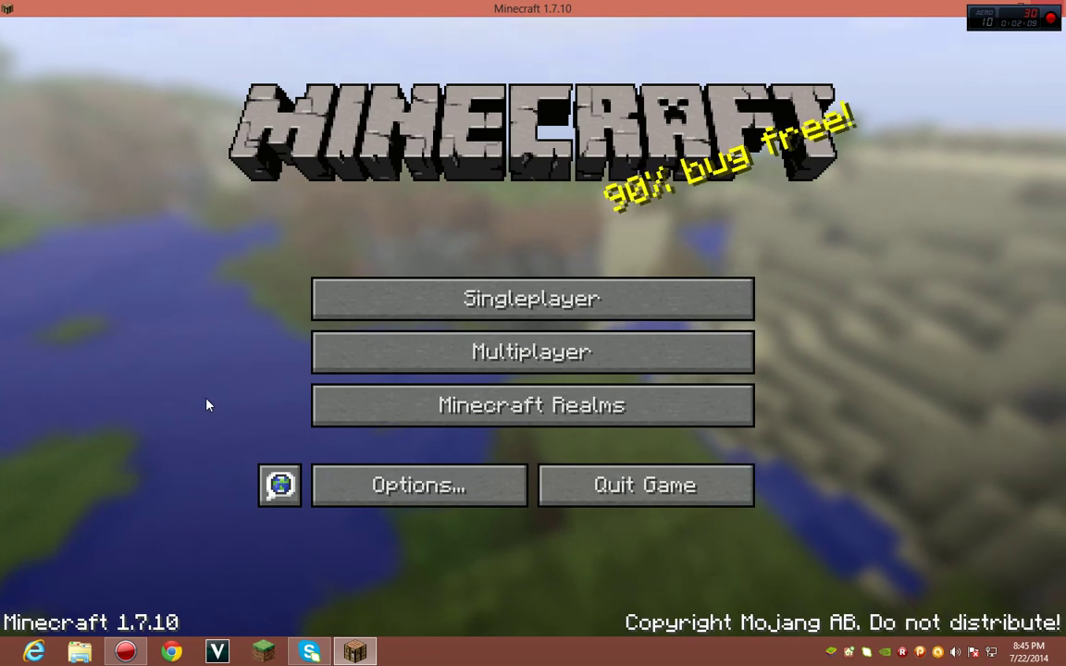